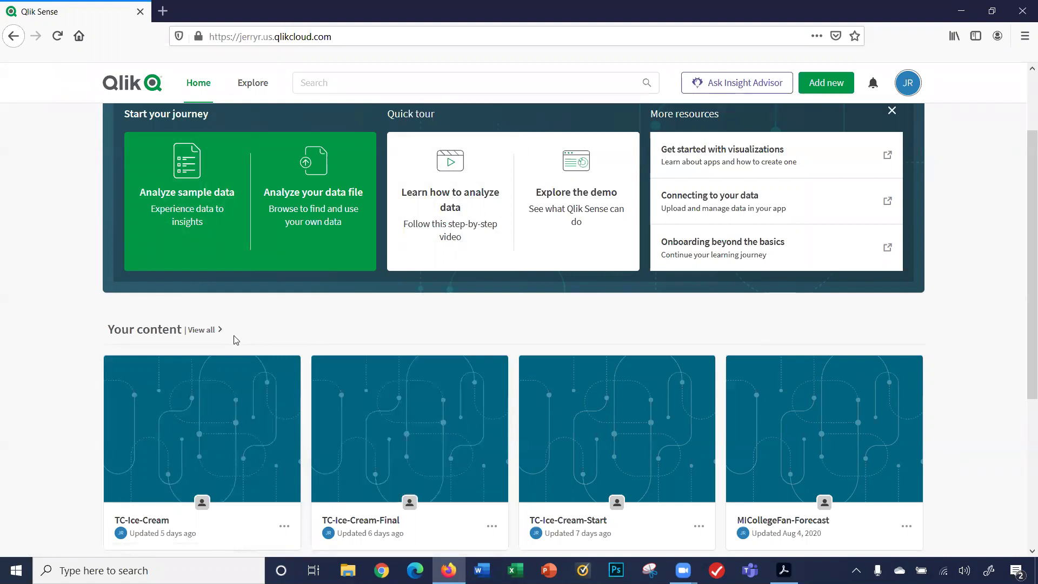
- Open the TC-Ice-Cream app, then open and close its title editor without changing the title
mouse_move(200, 422)
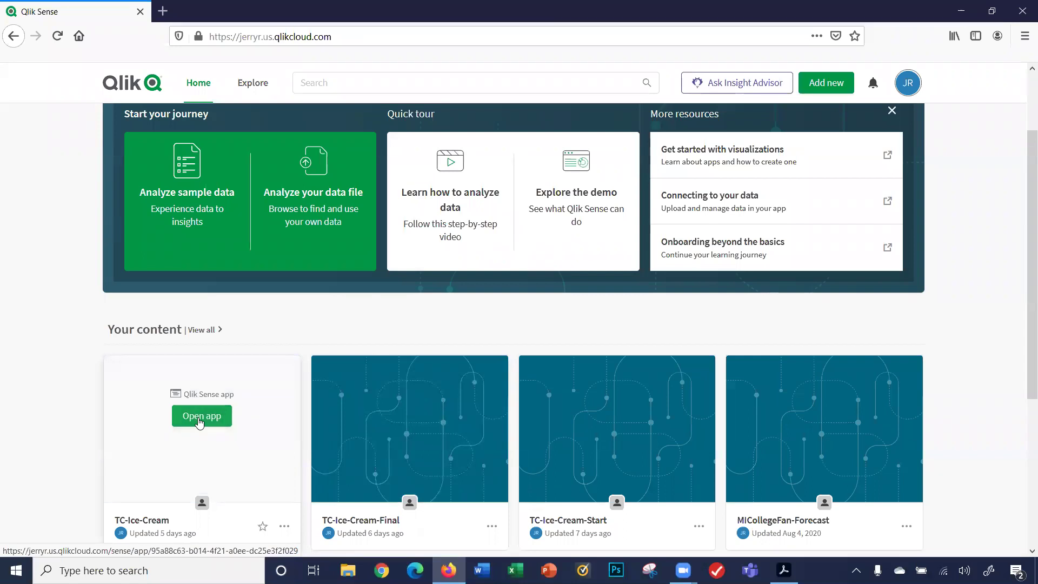
click(187, 423)
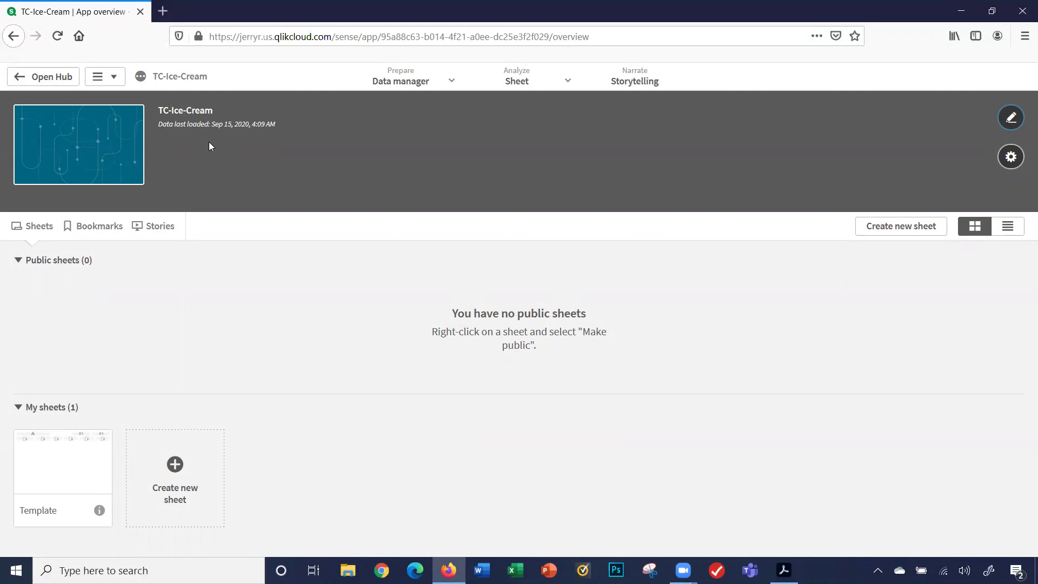
click(1016, 118)
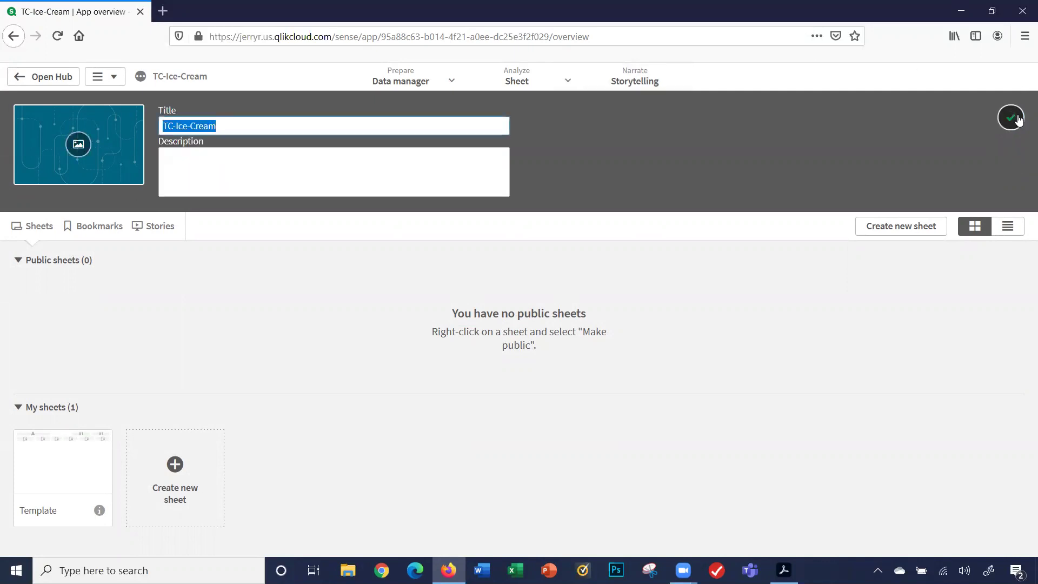
click(1016, 118)
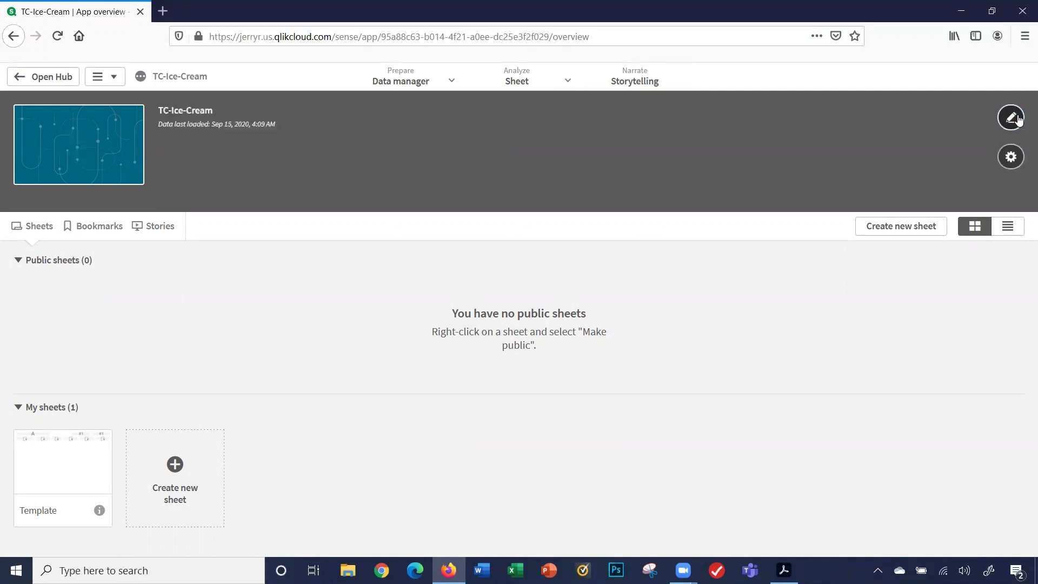
click(1010, 117)
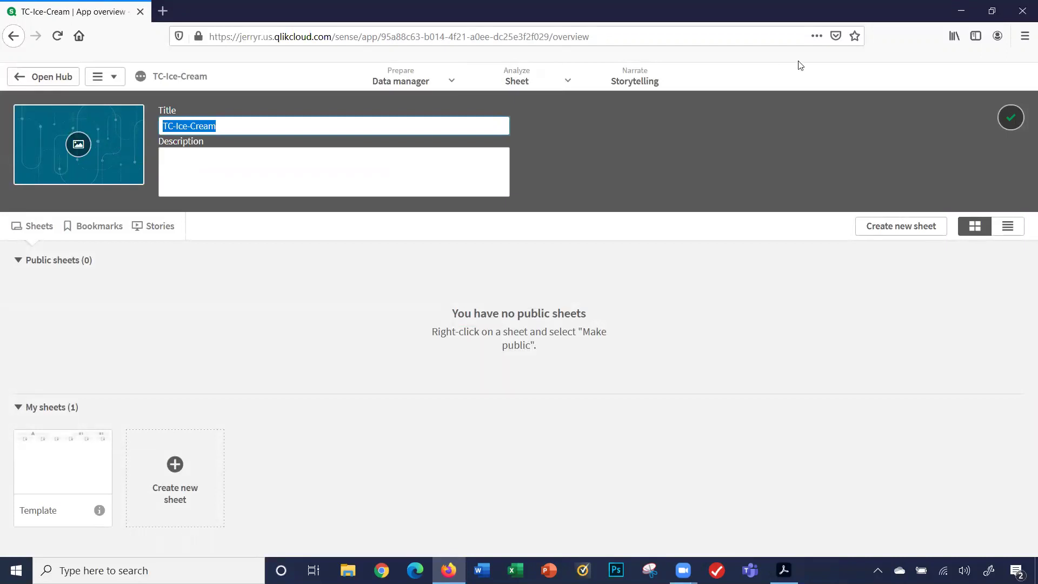
click(1011, 118)
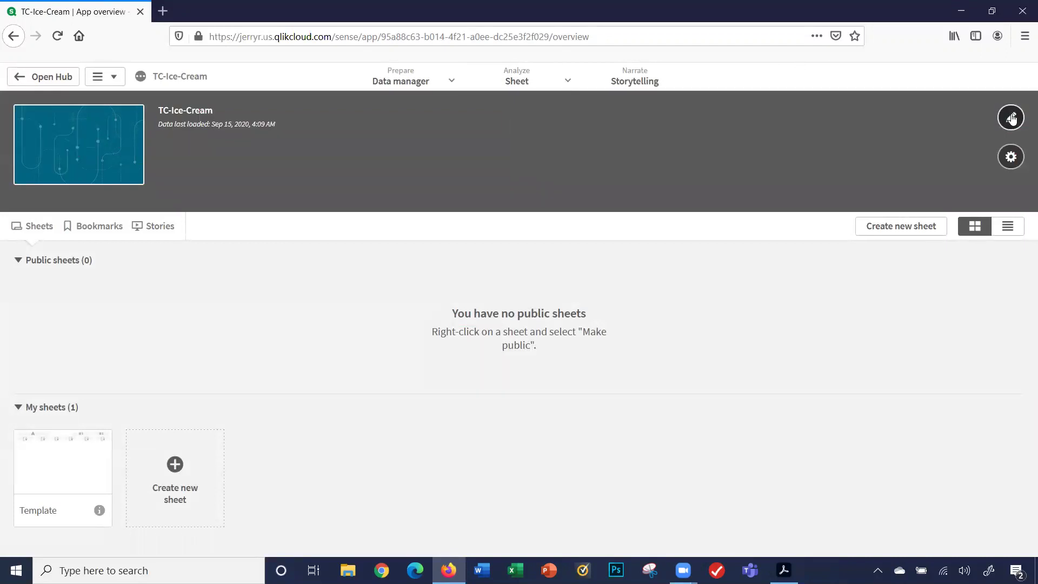
click(1009, 159)
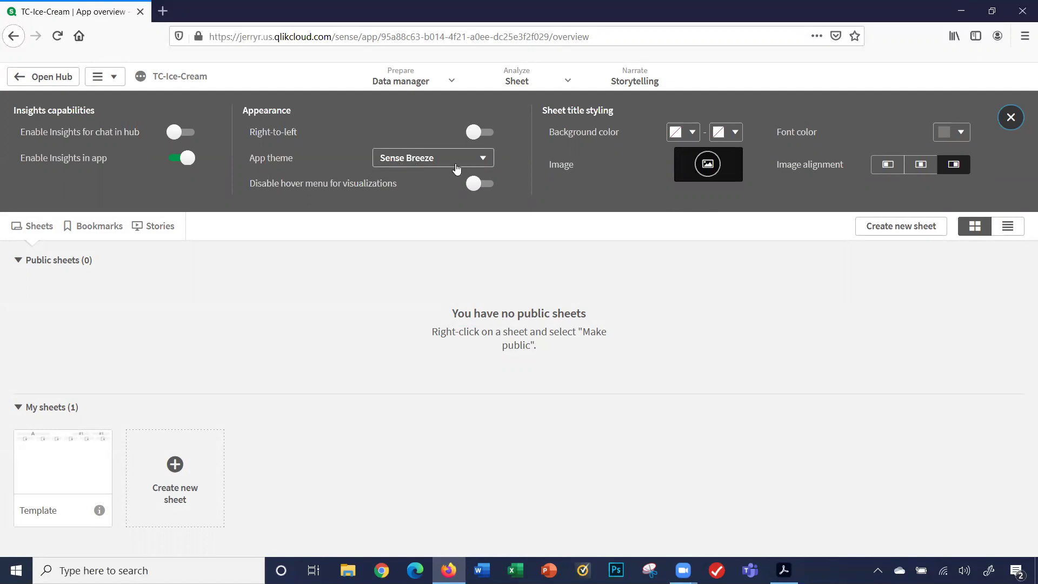
click(482, 160)
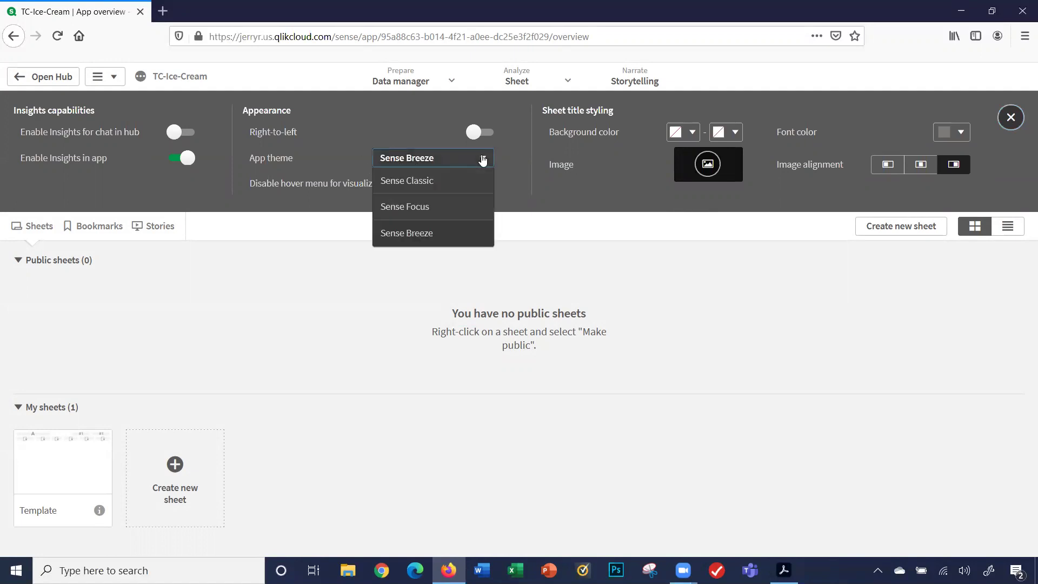
click(482, 159)
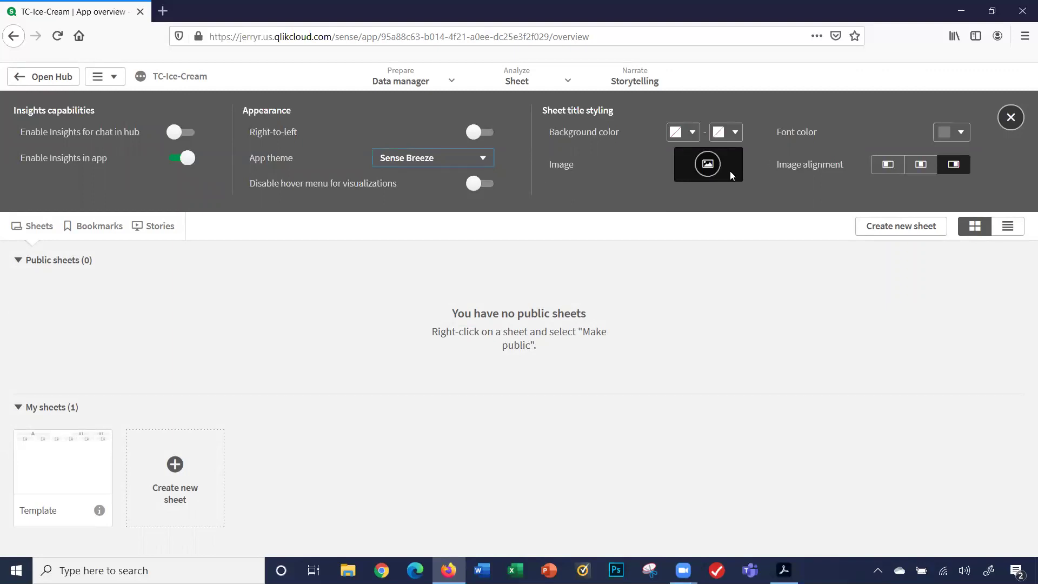
click(1009, 117)
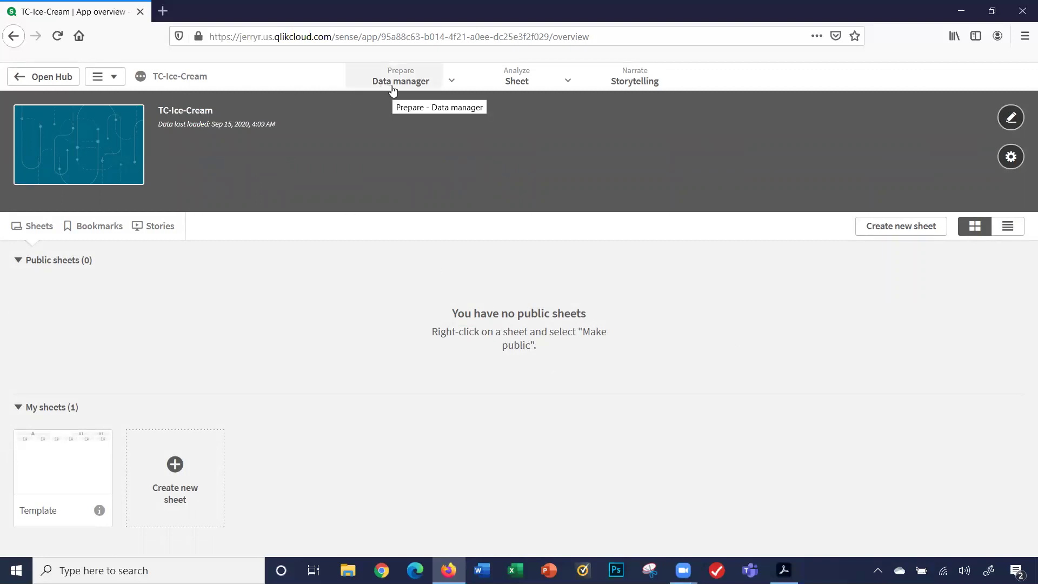
click(452, 81)
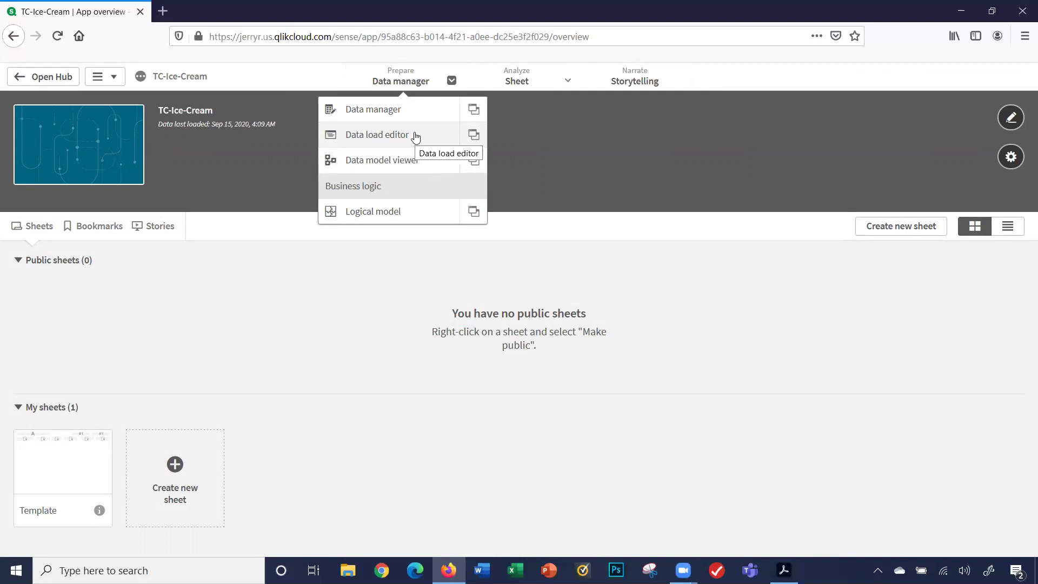
click(451, 82)
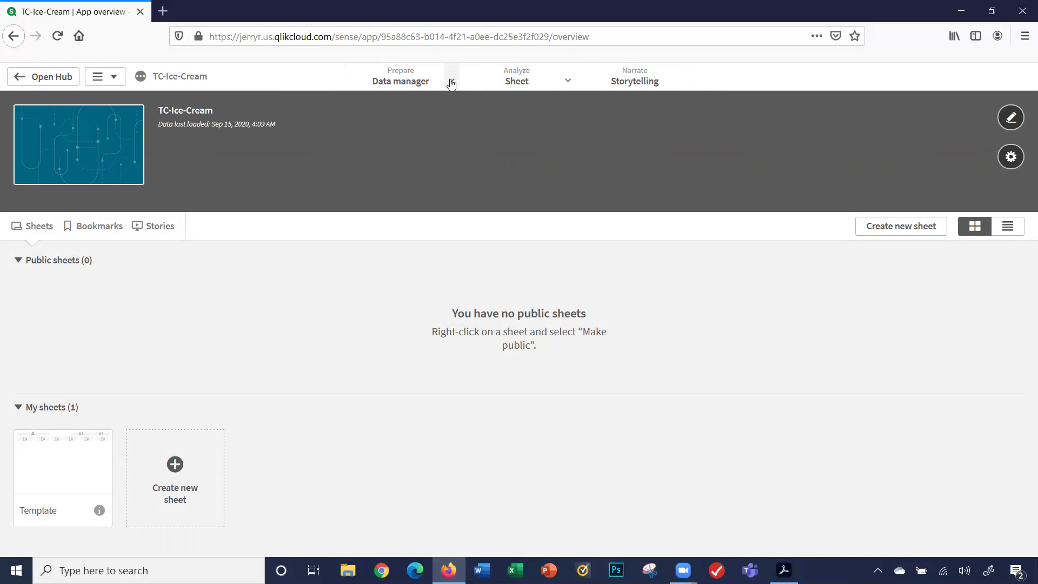
click(568, 81)
- Open the Template sheet and preview the ProductName, FlavorName, Sales Year, Year-Quarter, Year-Month and Sales Method filters
click(60, 458)
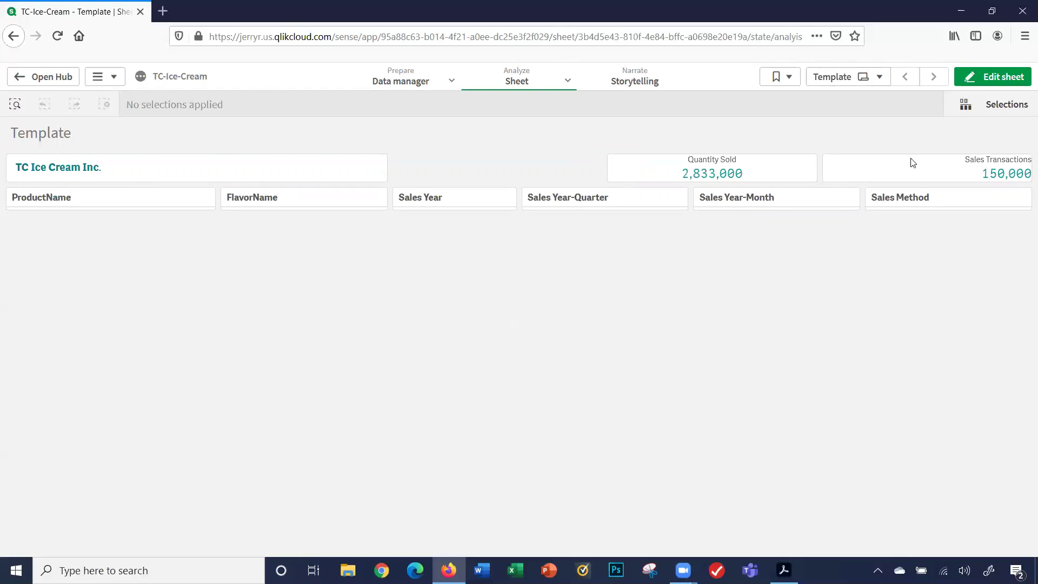
click(176, 205)
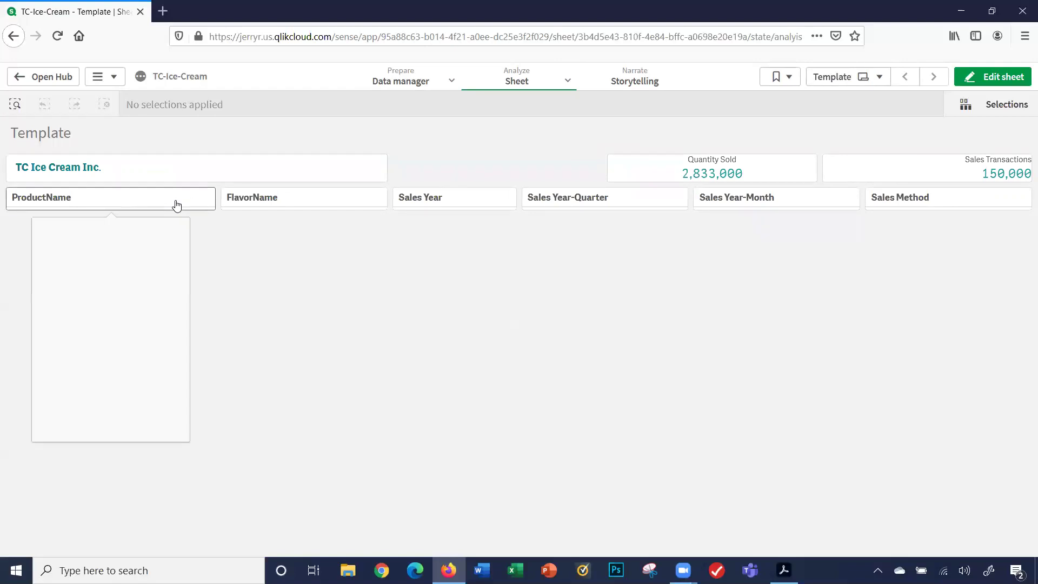
click(255, 200)
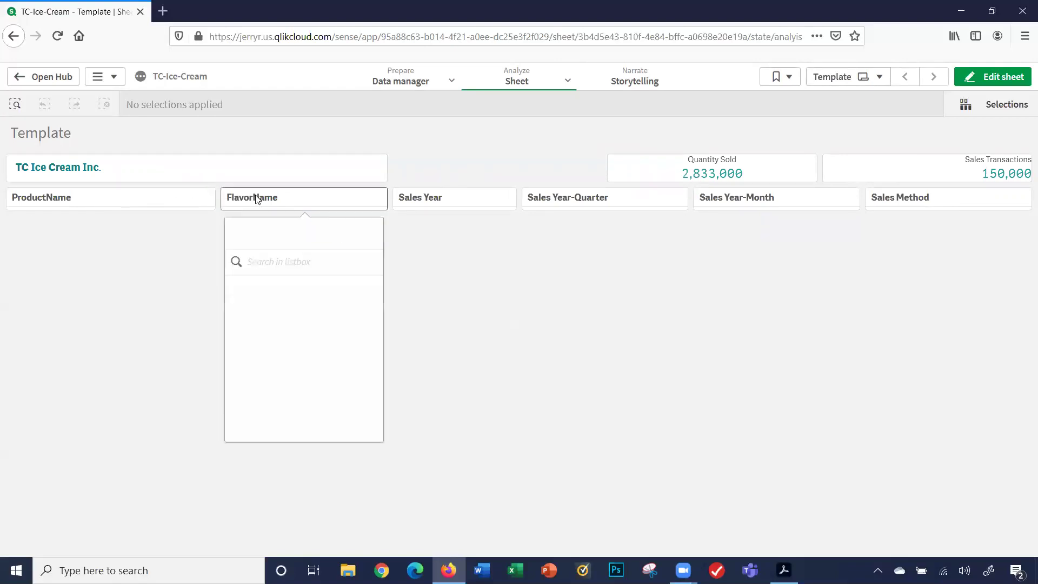
click(408, 199)
click(560, 199)
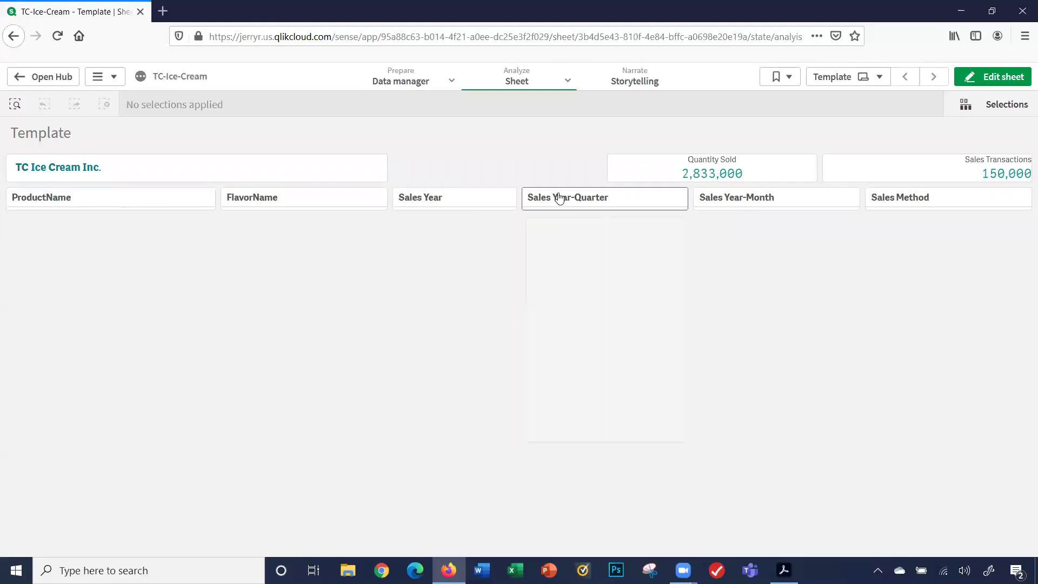
click(720, 199)
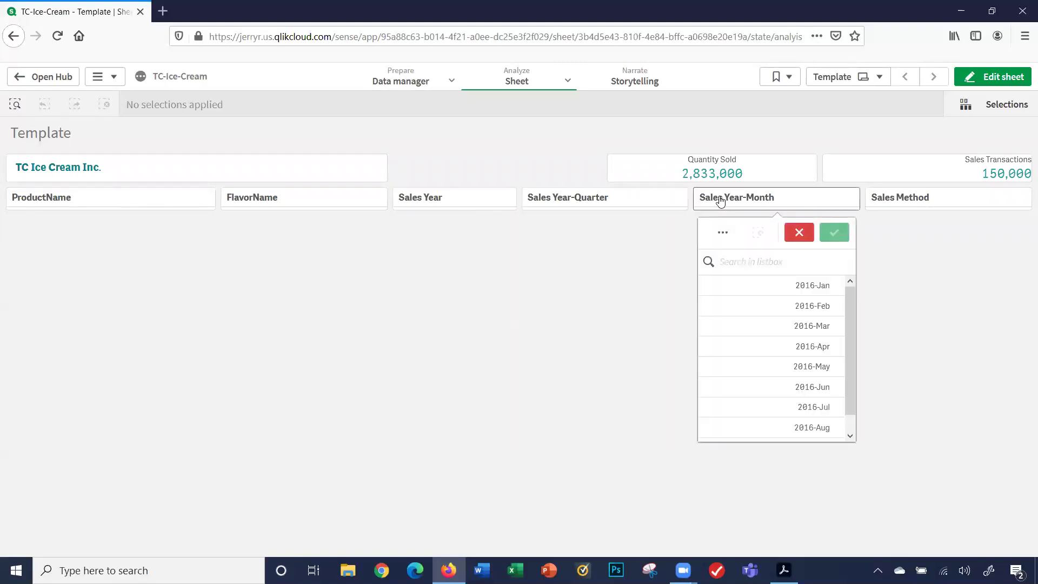
click(911, 205)
click(911, 204)
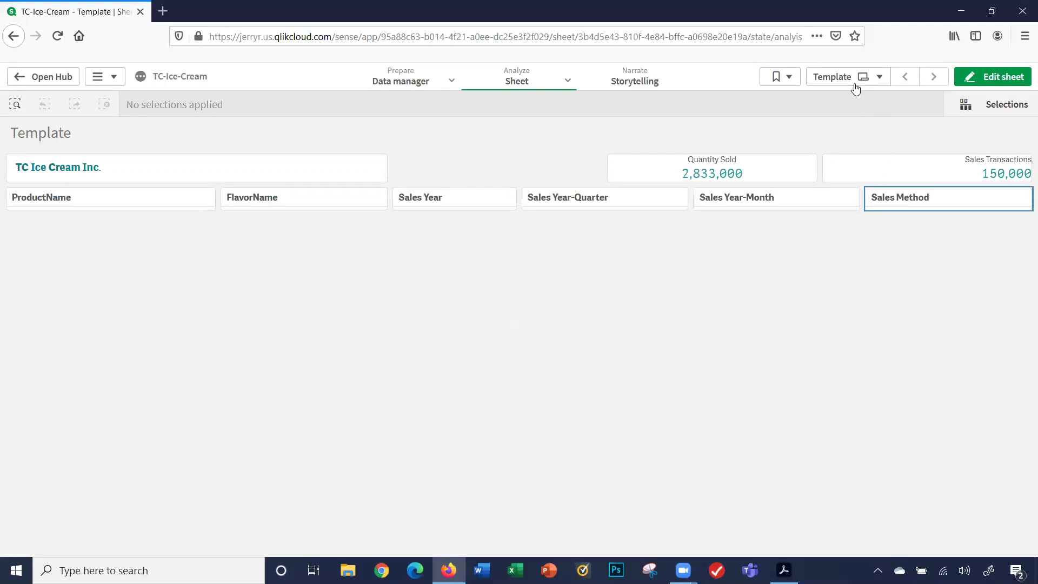
- Put the Template sheet in edit mode, scroll through Sheet properties, and place the cursor in Description
click(977, 79)
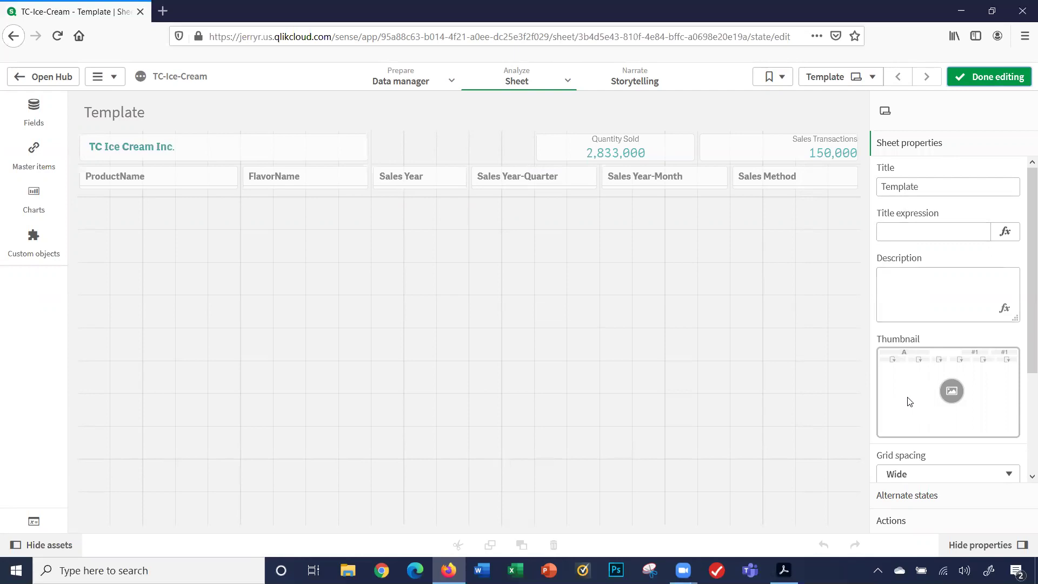
scroll(979, 408, down, 3)
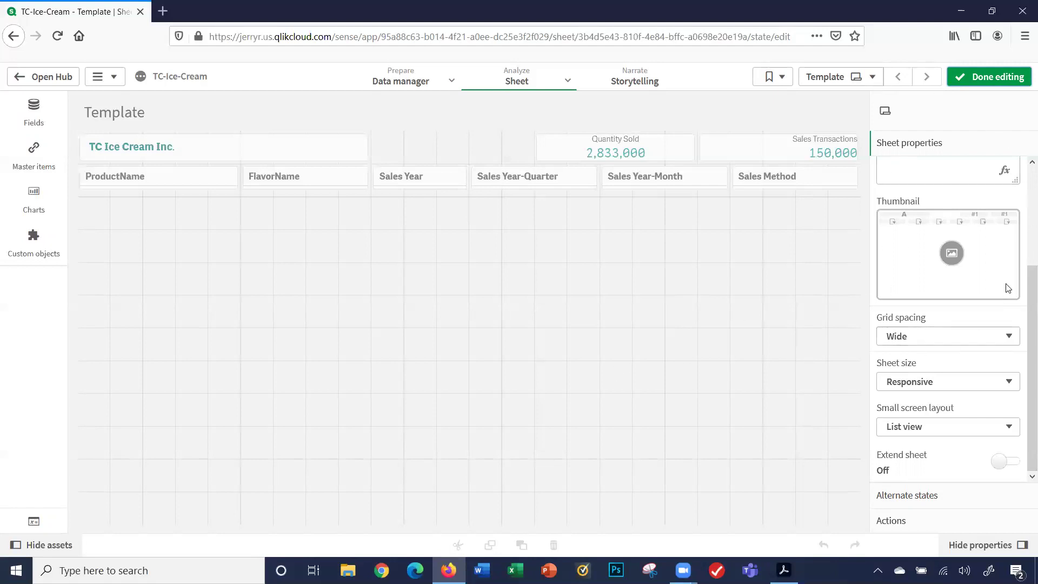
scroll(997, 168, up, 5)
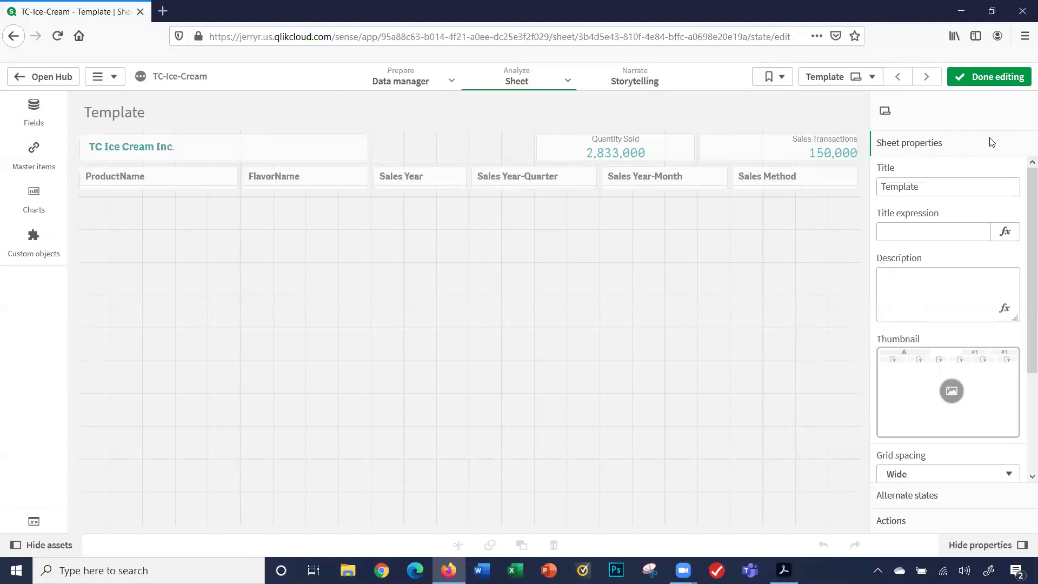
click(889, 279)
- Filter the field list to LocationTable, then All tables, and switch to Master items
click(34, 123)
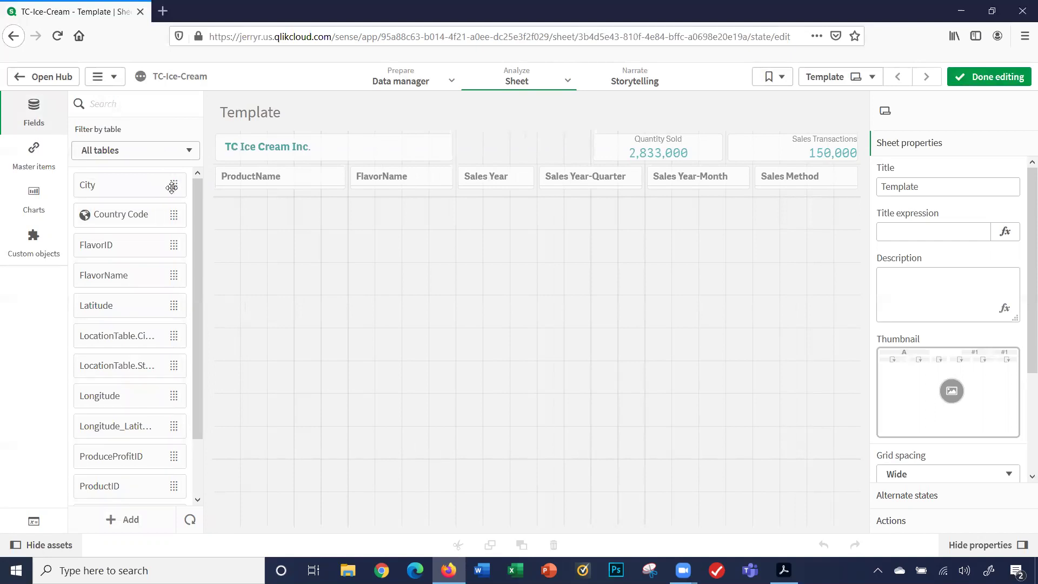
click(189, 153)
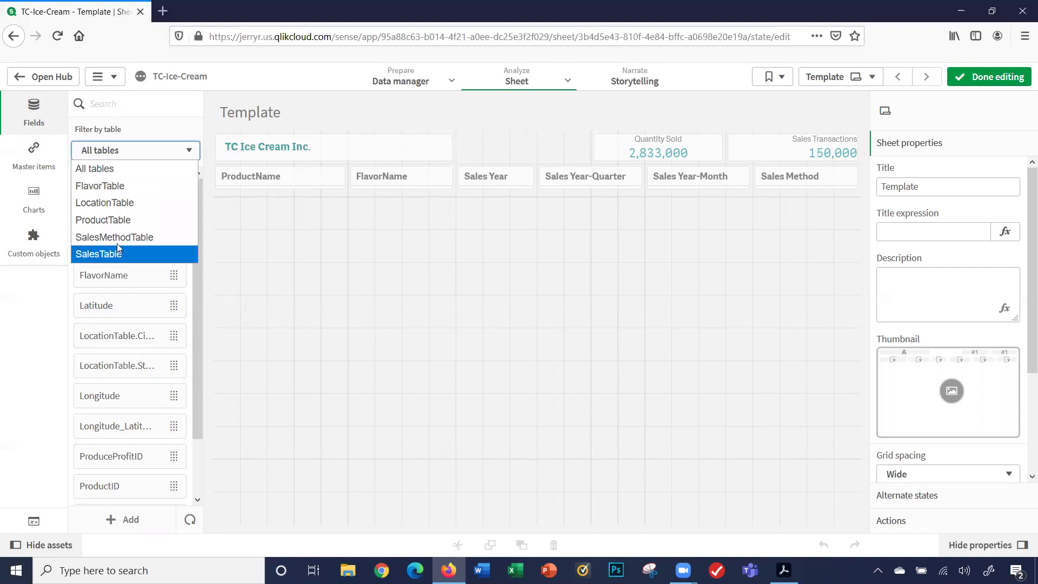
click(105, 203)
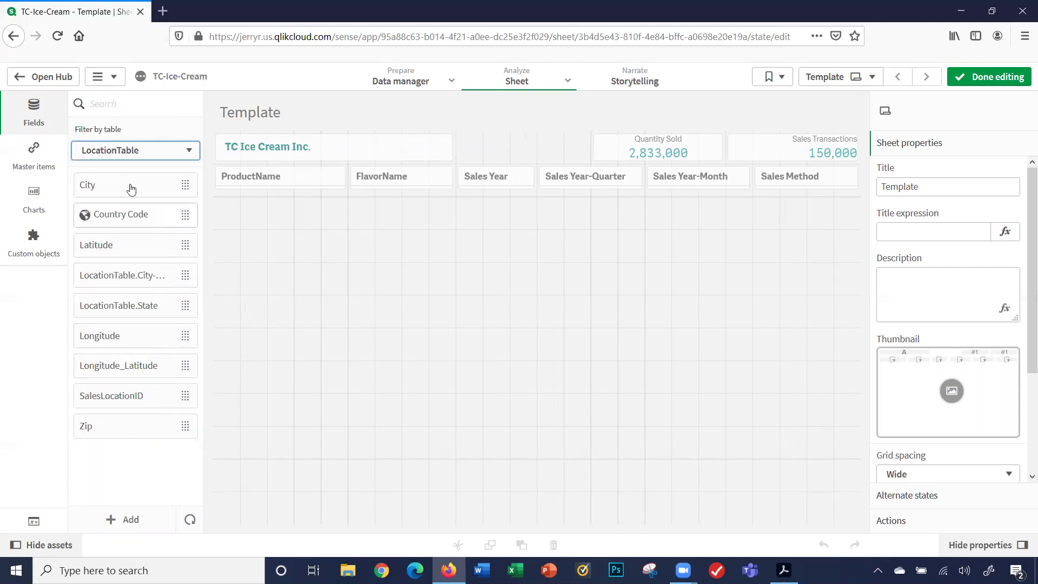
click(150, 151)
click(135, 165)
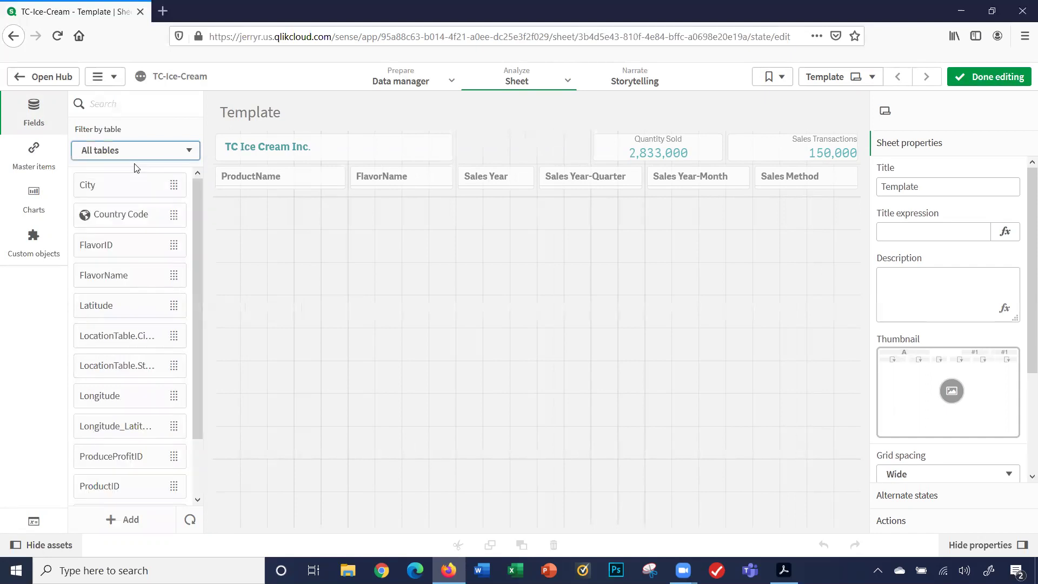
click(43, 169)
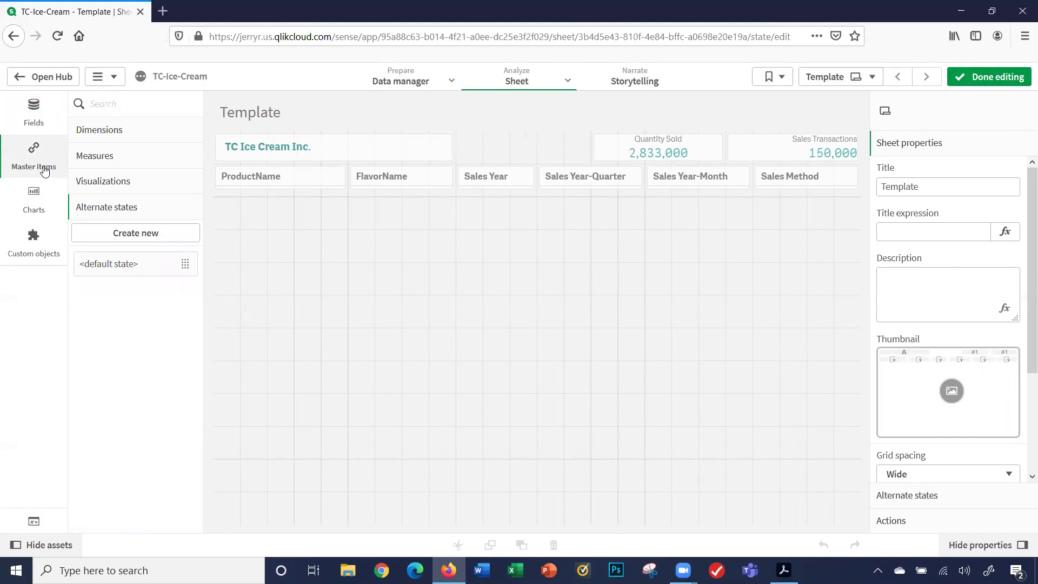
- Expand the master Dimensions, Measures and Visualizations in turn, ending on the empty Measures category
click(107, 131)
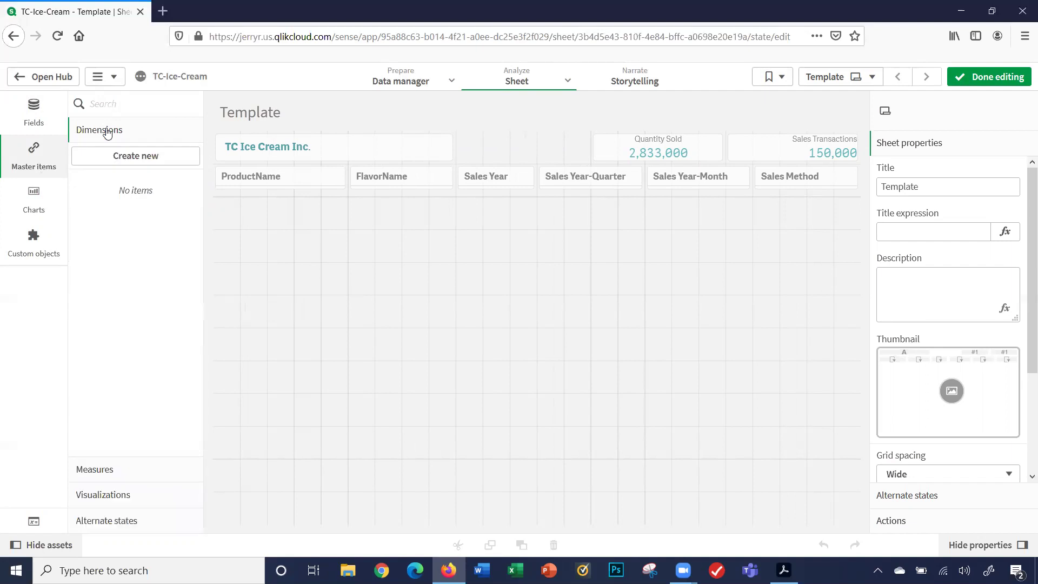
click(26, 165)
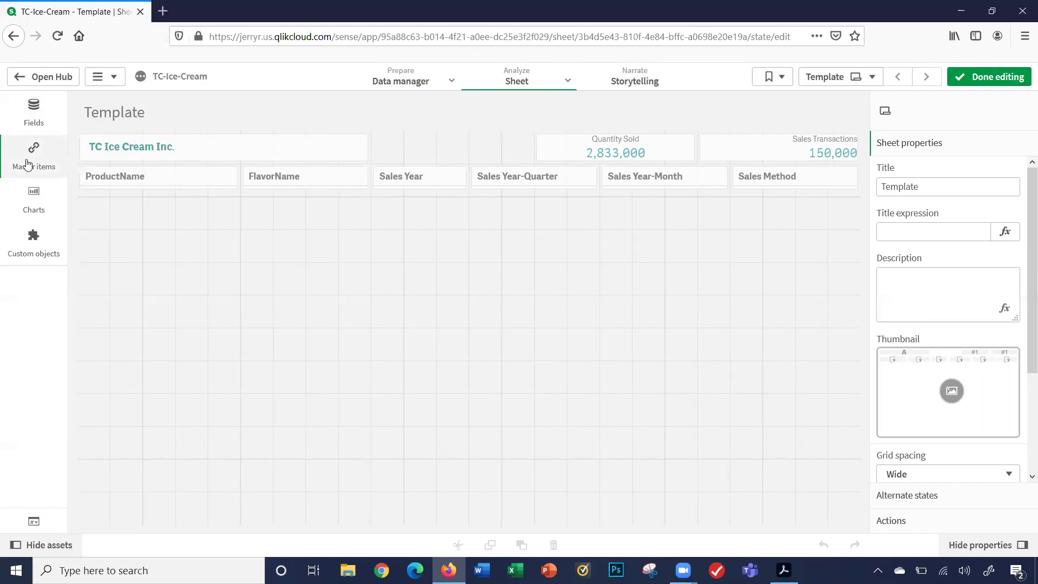
click(26, 163)
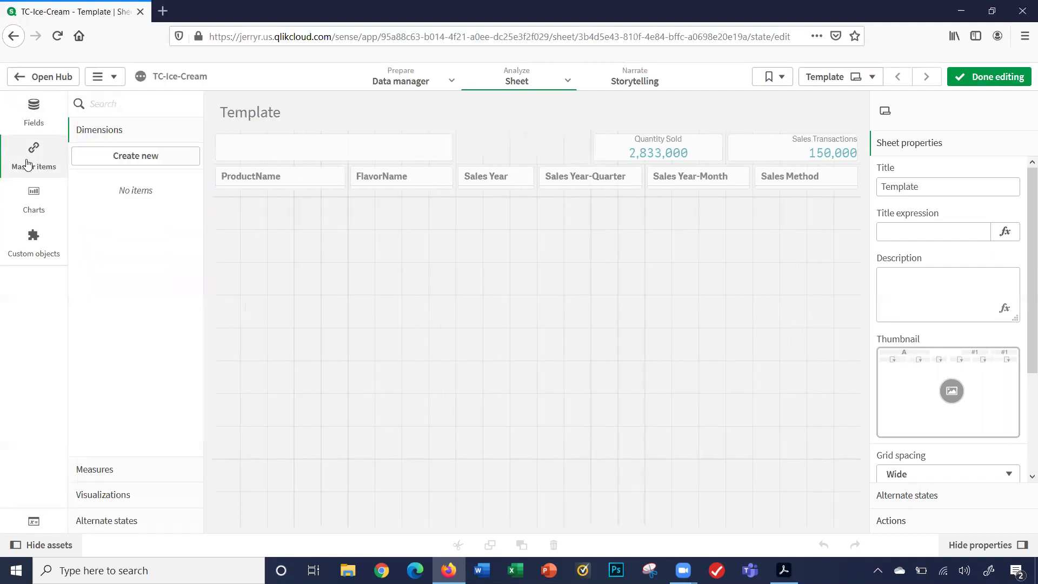
click(90, 472)
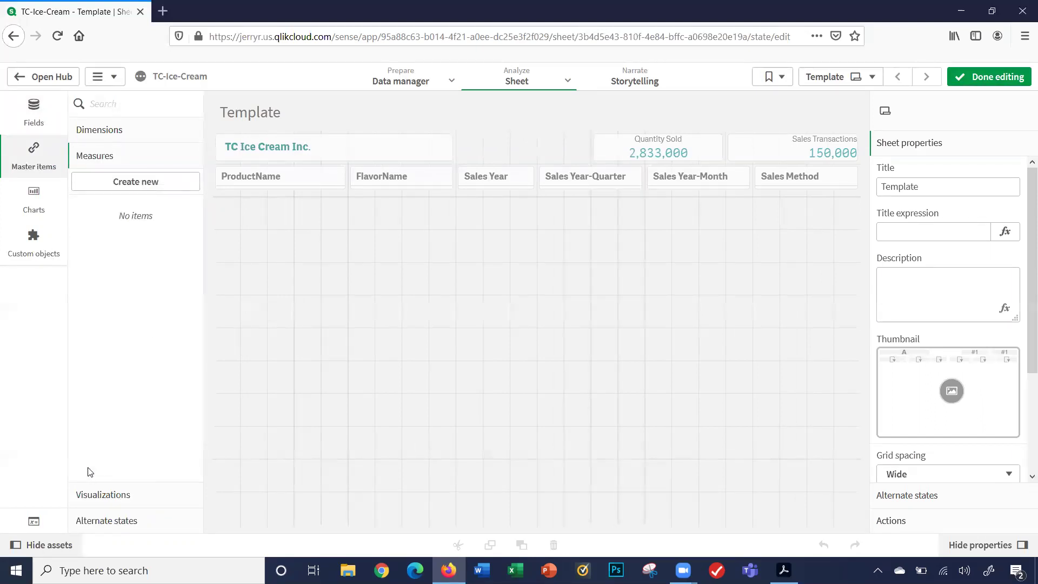
click(83, 490)
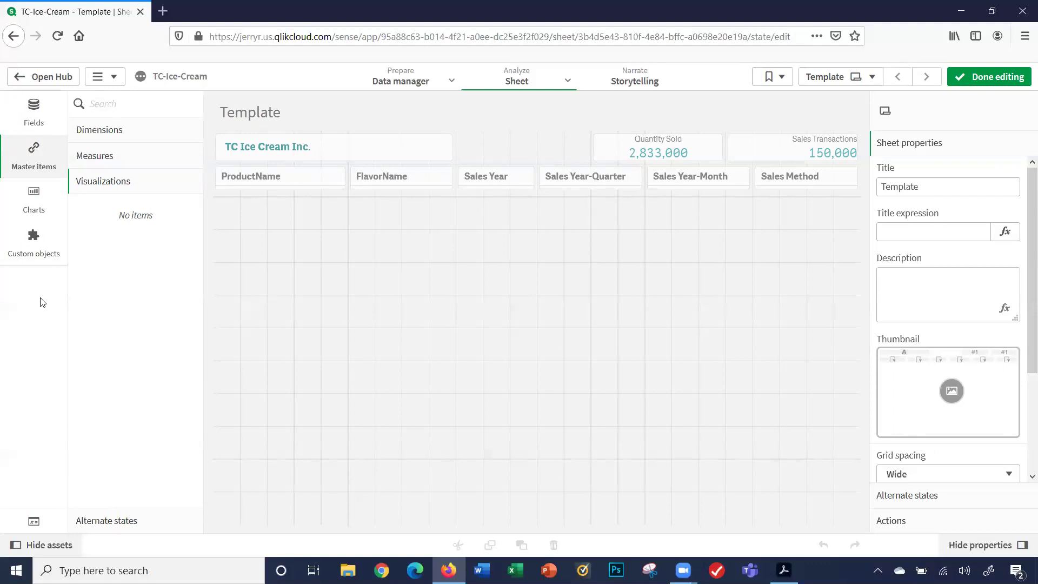
click(85, 162)
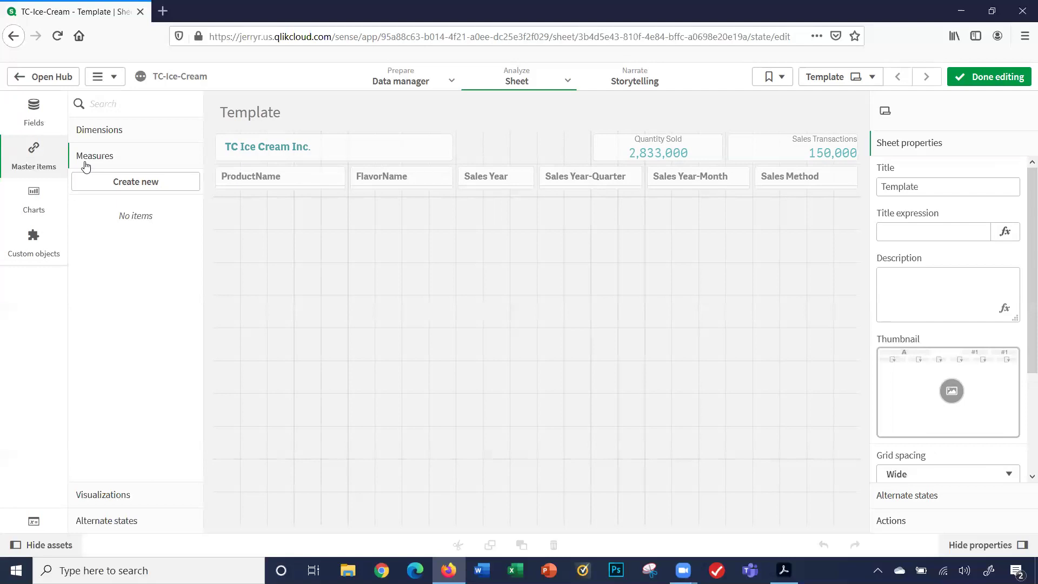
- Show the Charts panel and scroll its list from Bar chart to Waterfall chart
click(18, 204)
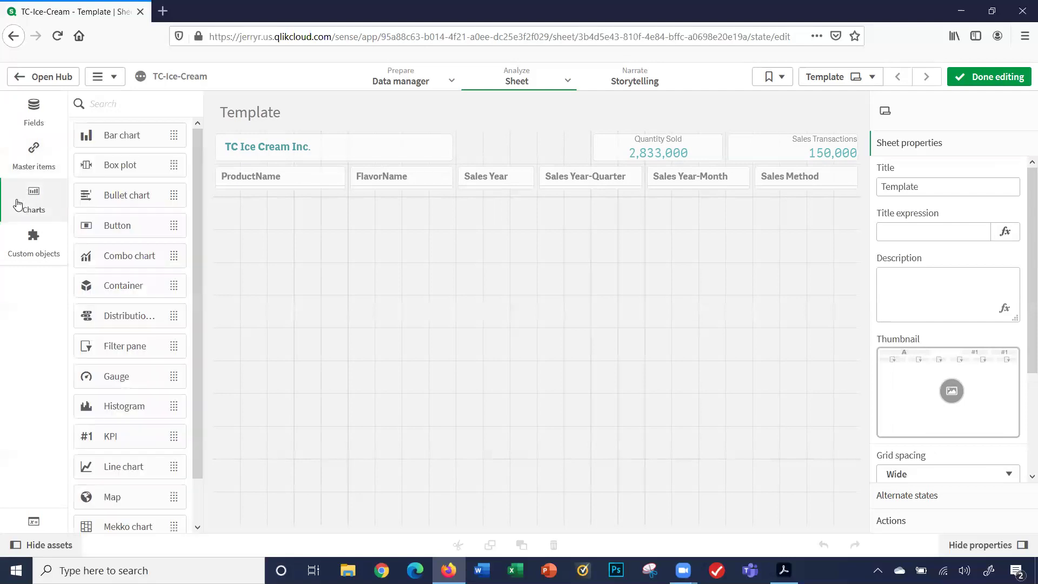
scroll(133, 254, down, 4)
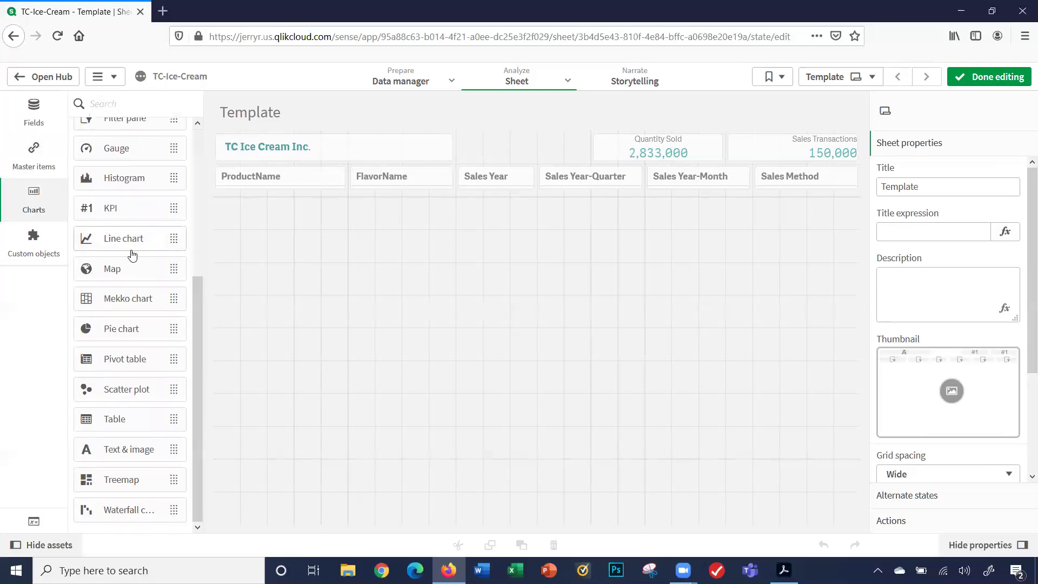
scroll(132, 255, up, 2)
scroll(132, 254, up, 2)
scroll(133, 254, down, 4)
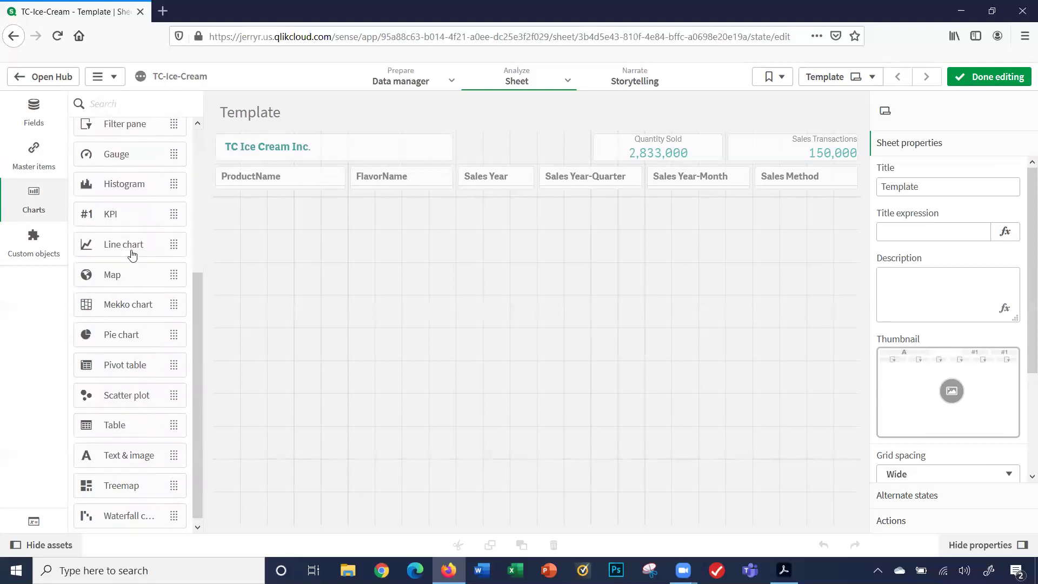
scroll(132, 254, up, 3)
scroll(133, 254, up, 1)
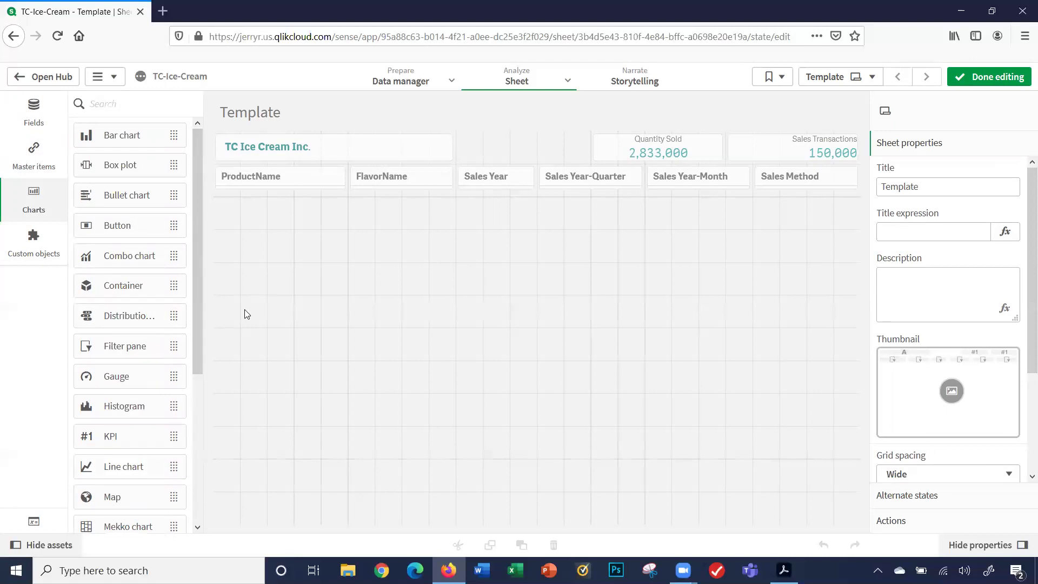
- Browse the Custom objects panel, glance back at the standard charts, and return to Custom objects
click(34, 246)
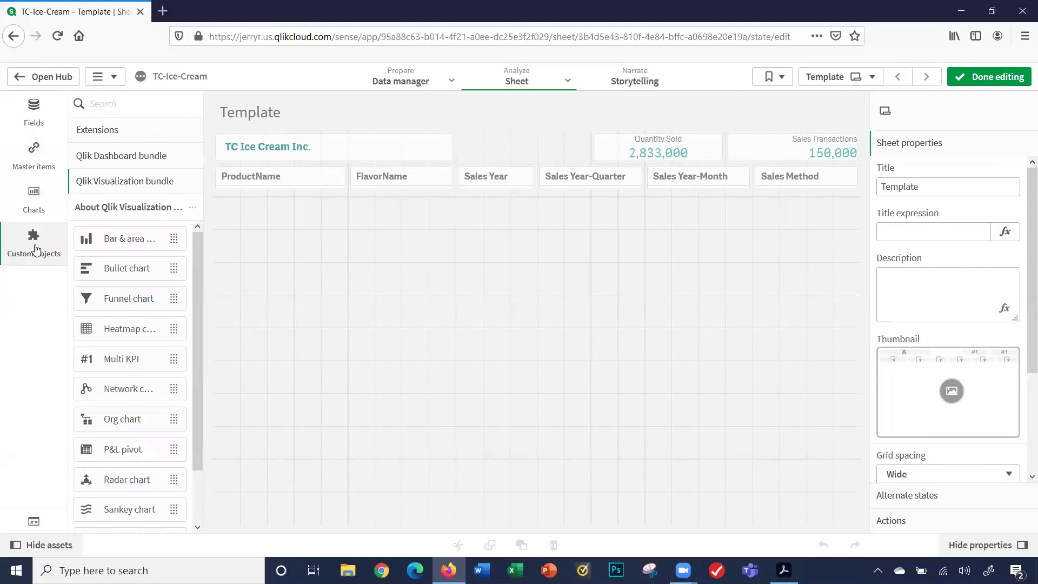
scroll(108, 331, down, 3)
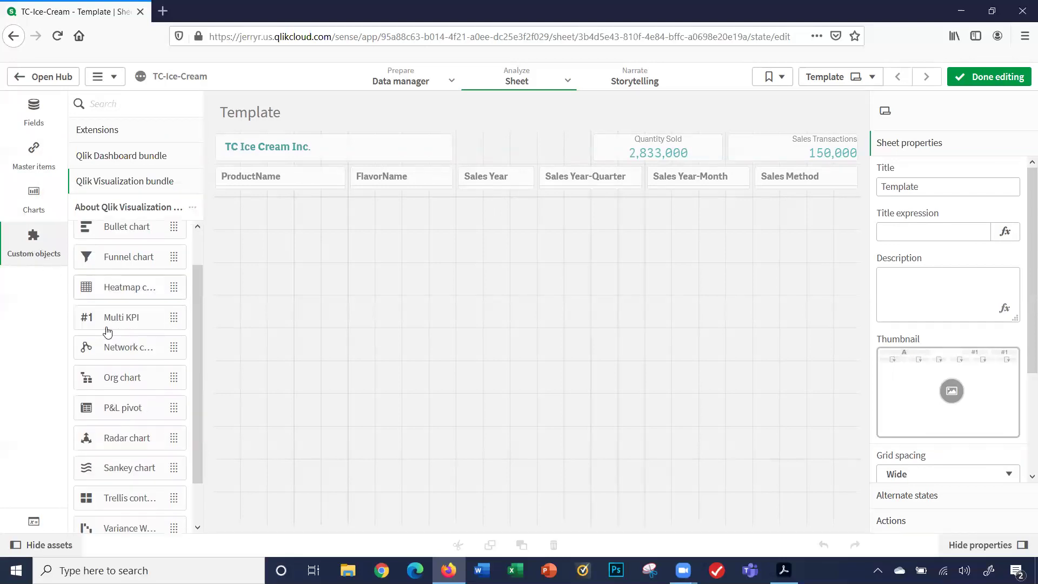
scroll(108, 331, up, 3)
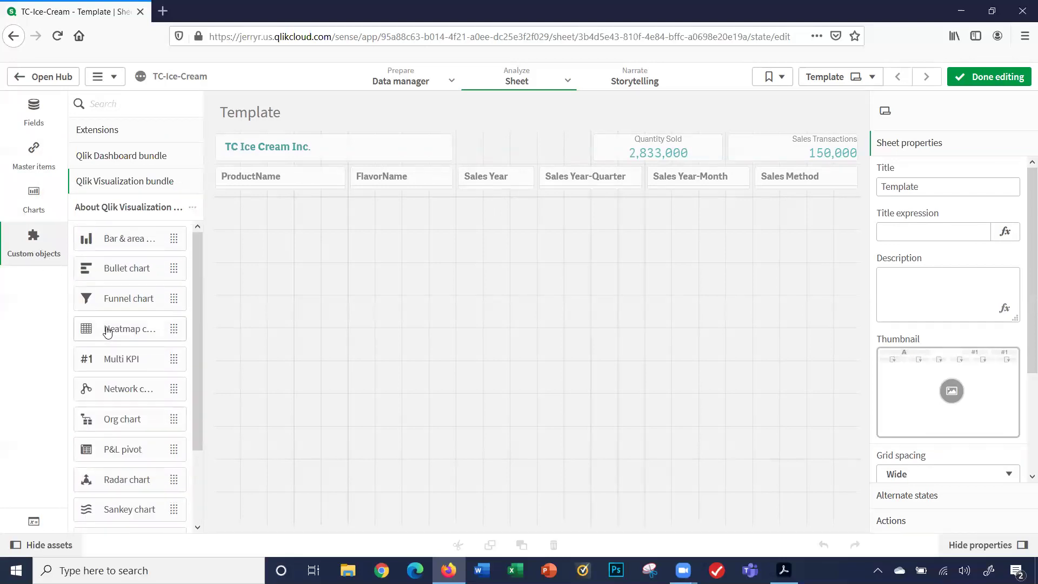
click(25, 196)
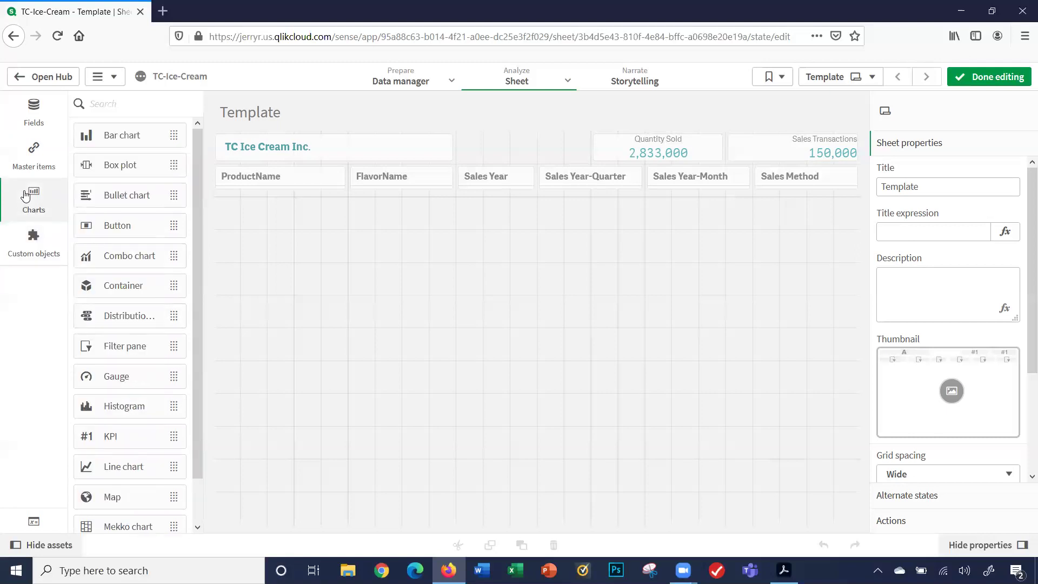
click(30, 244)
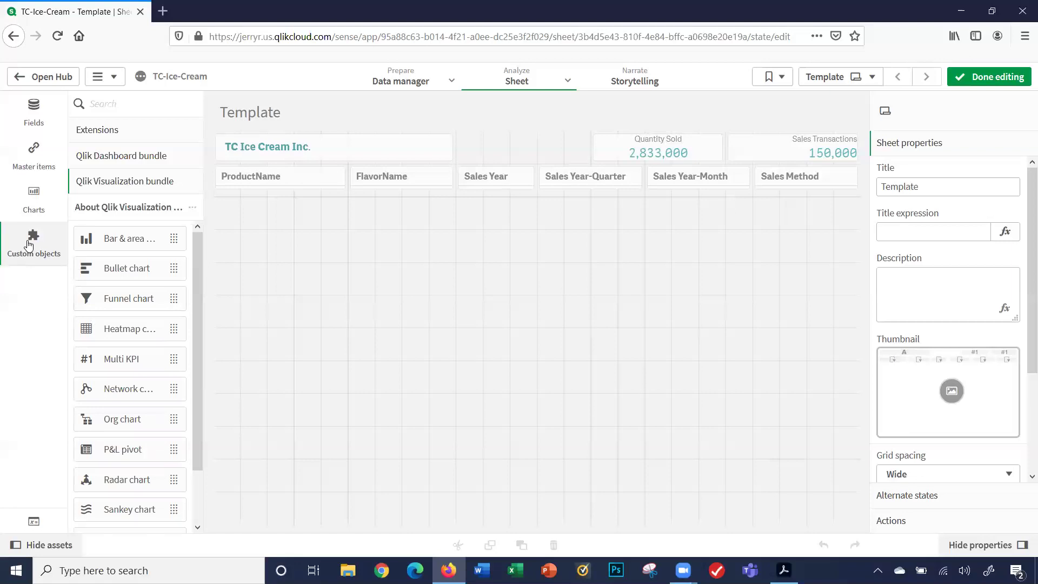
- Expand the Qlik Dashboard bundle, then the Qlik Visualization bundle, and scroll through its charts
click(105, 163)
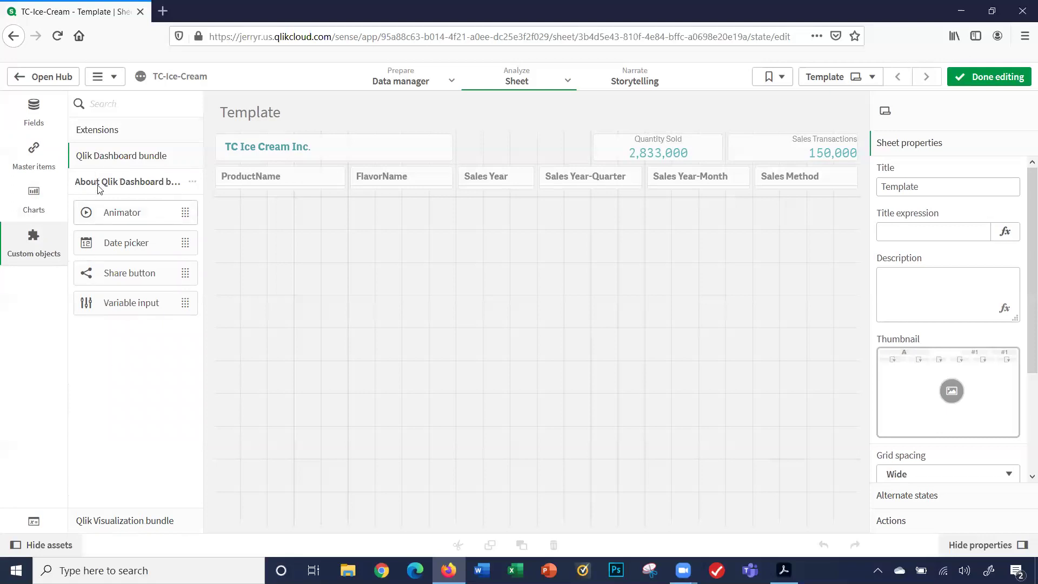
click(144, 520)
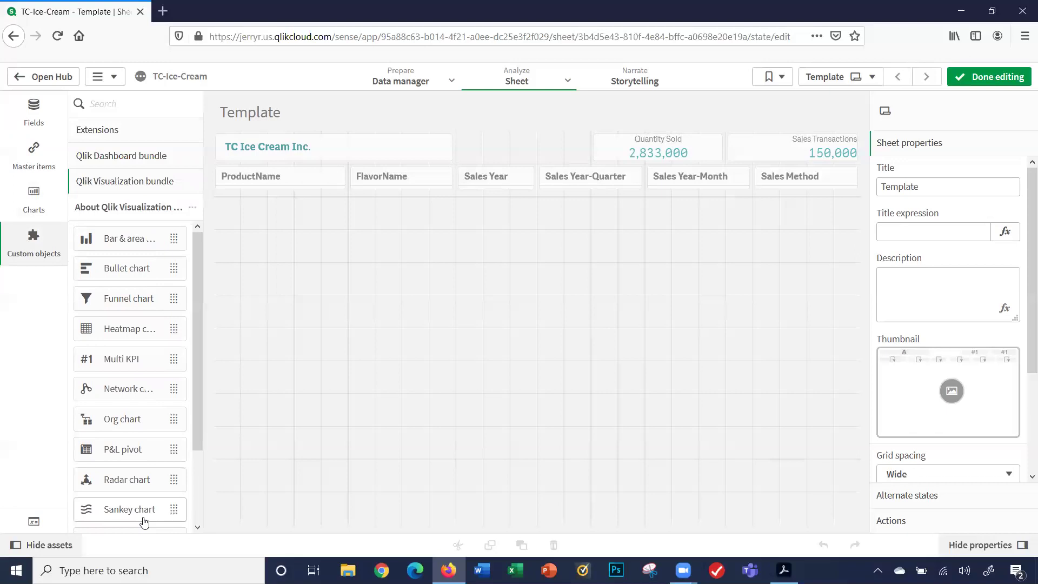
drag(196, 419, 201, 317)
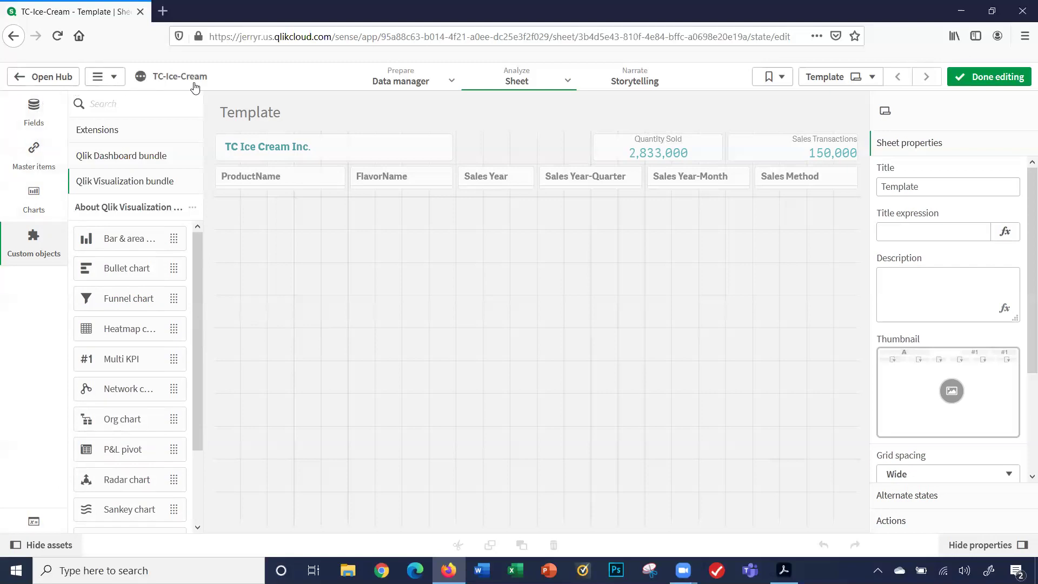
- Return to the hub Home page from the navigation menu and scroll through Your content
click(110, 79)
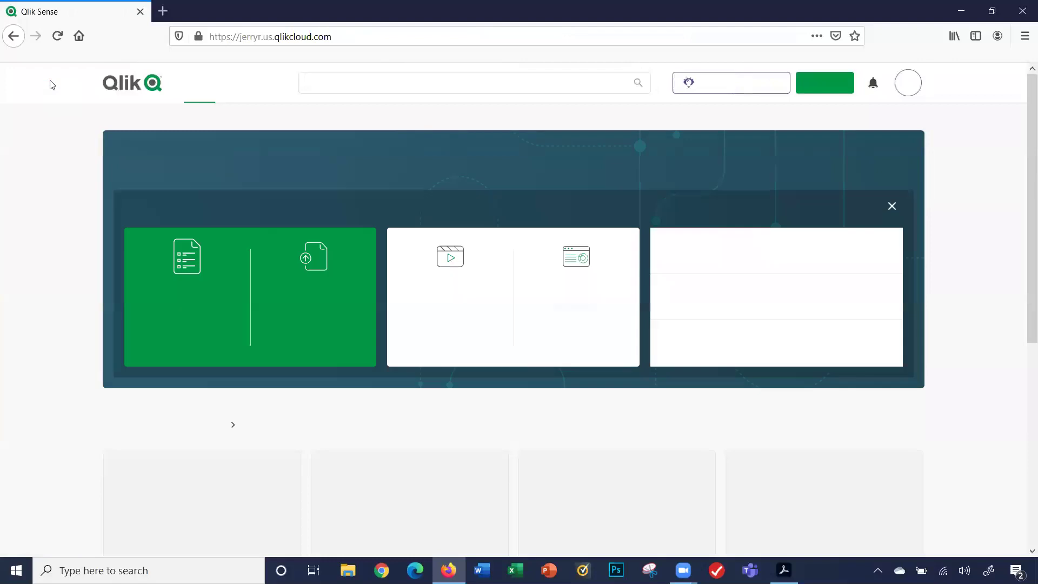
scroll(246, 293, down, 3)
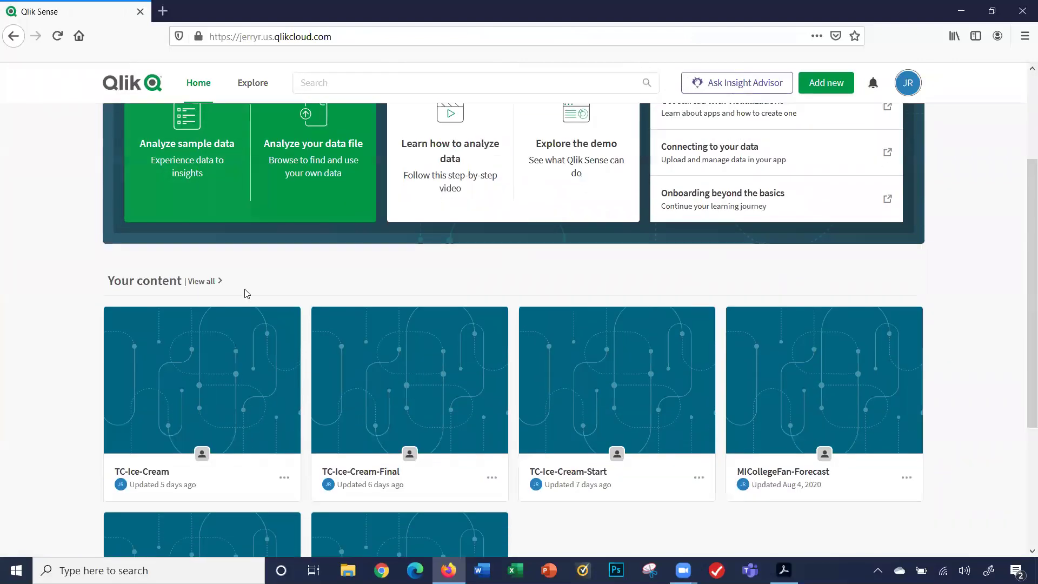
scroll(246, 293, up, 2)
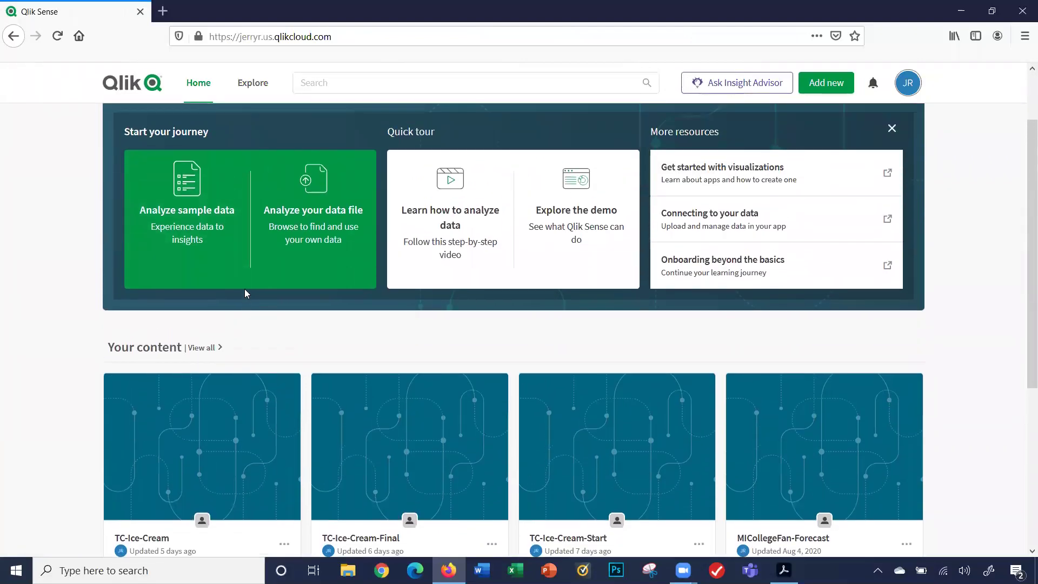